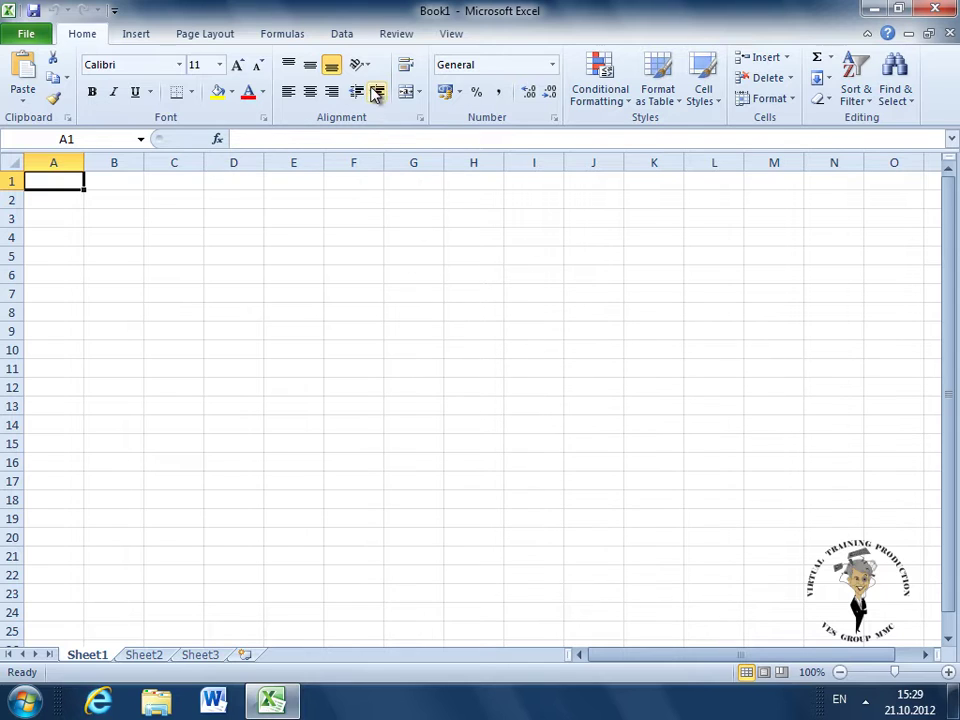
Start a new web query using the Data tab's From Web command.
click(342, 34)
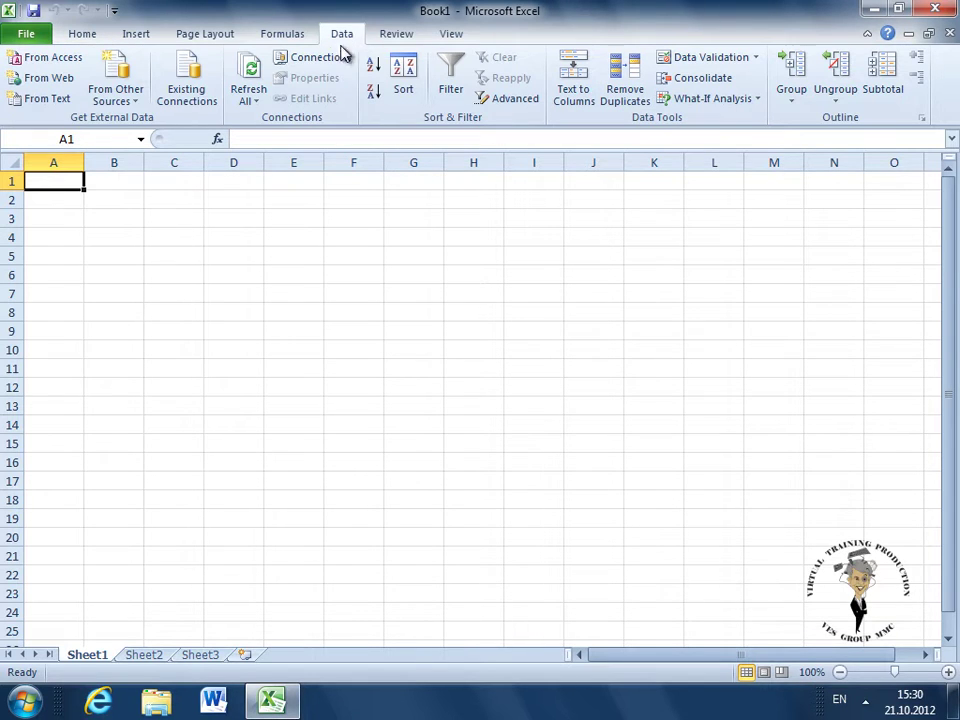
click(47, 80)
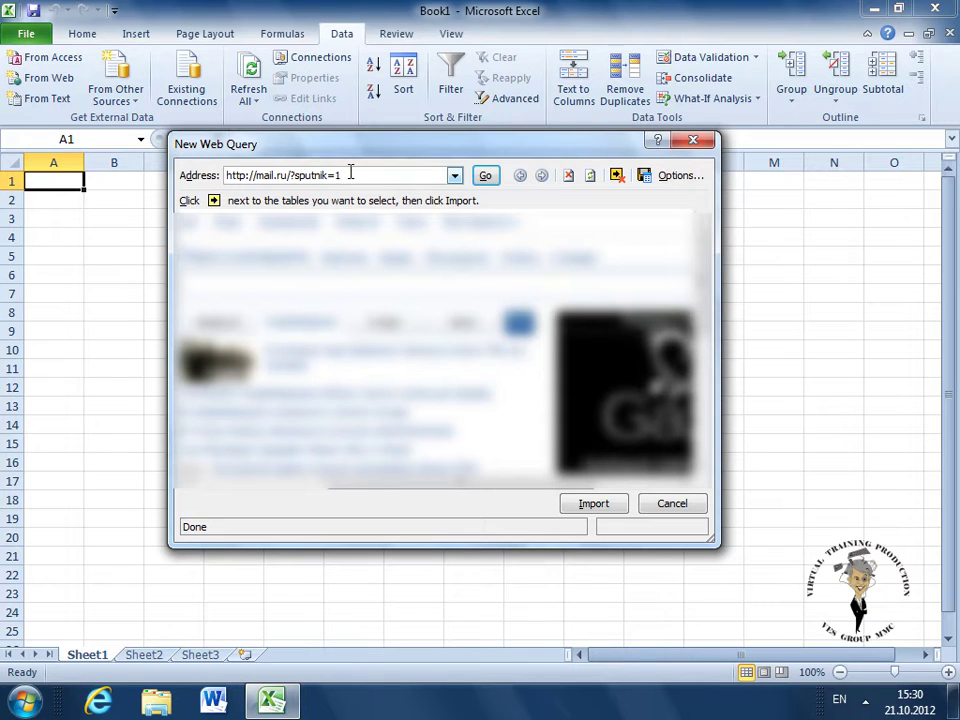
key(BackSpace)
key(BackSpace)
key(BackSpace)
key(BackSpace)
key(BackSpace)
key(BackSpace)
key(BackSpace)
key(BackSpace)
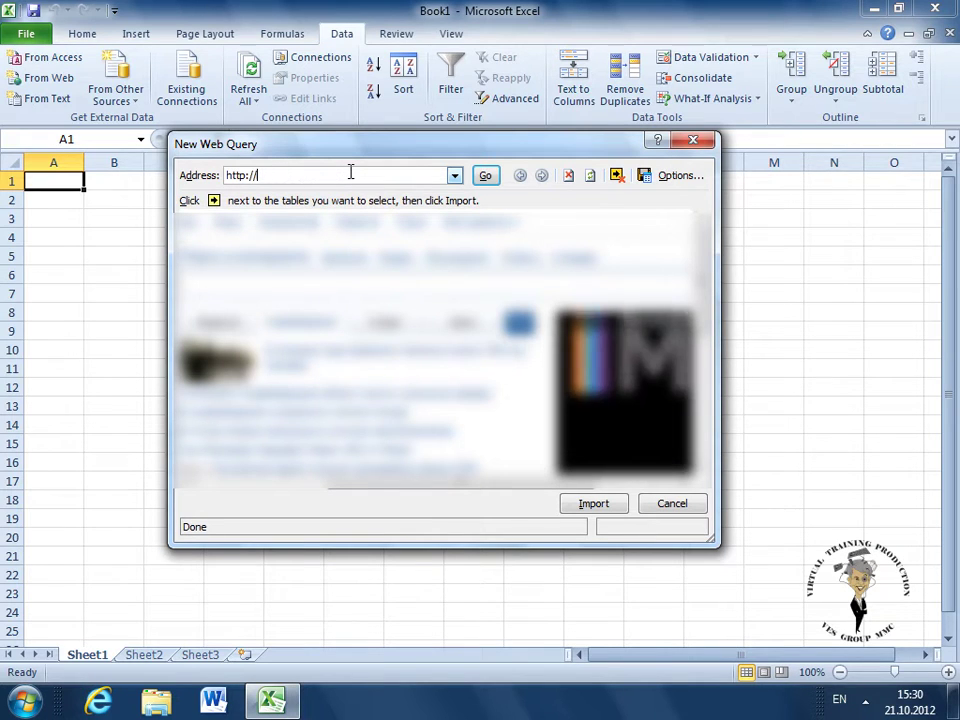
text(www)
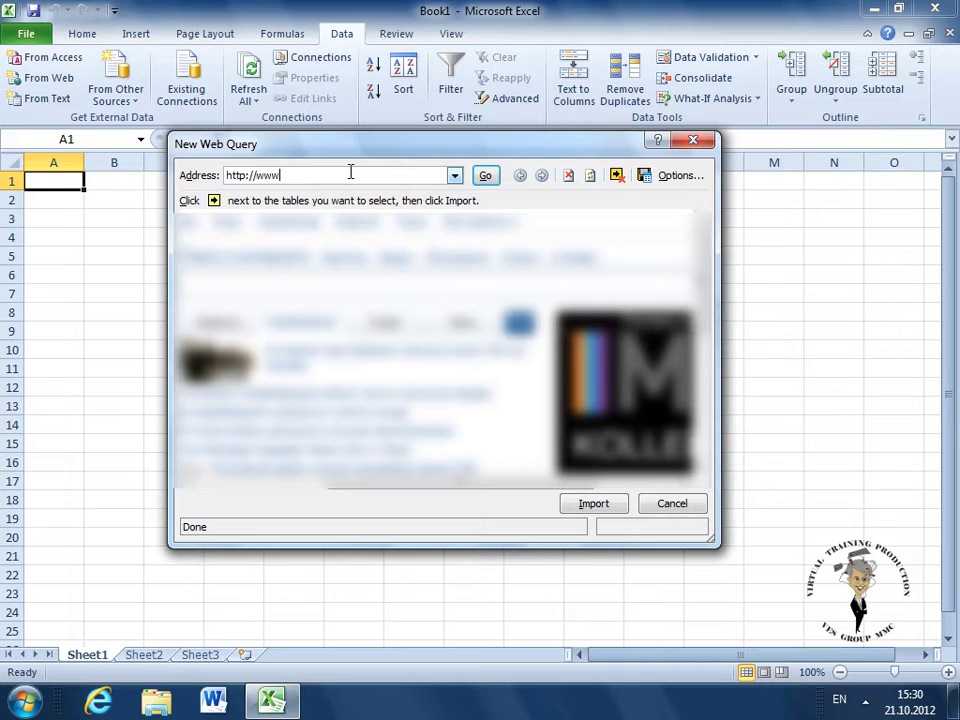
text(.cbar)
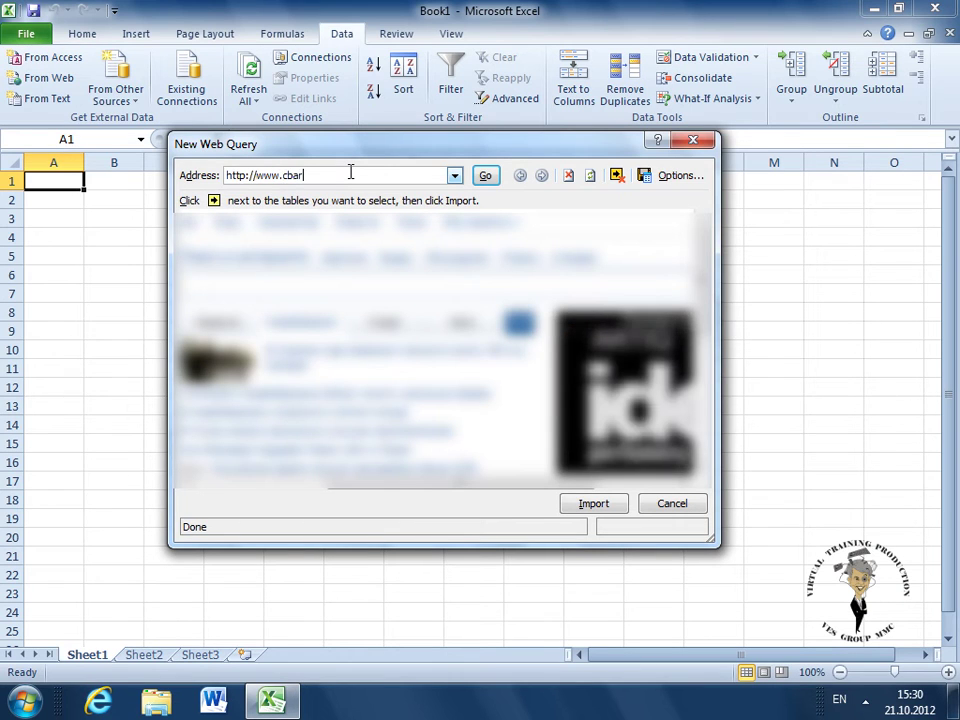
text(.az)
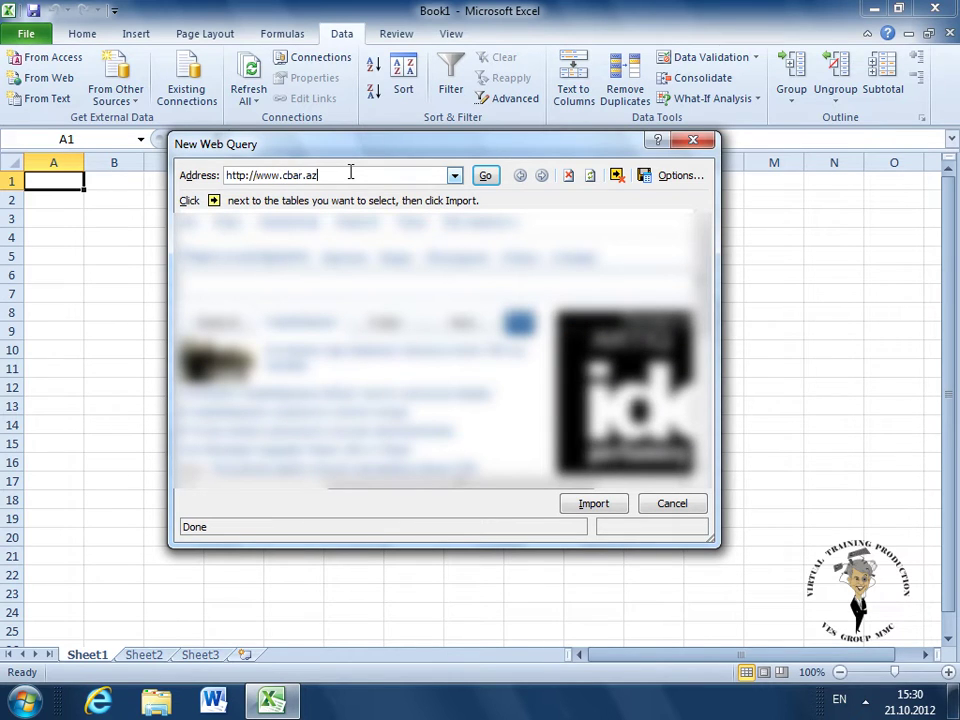
click(487, 177)
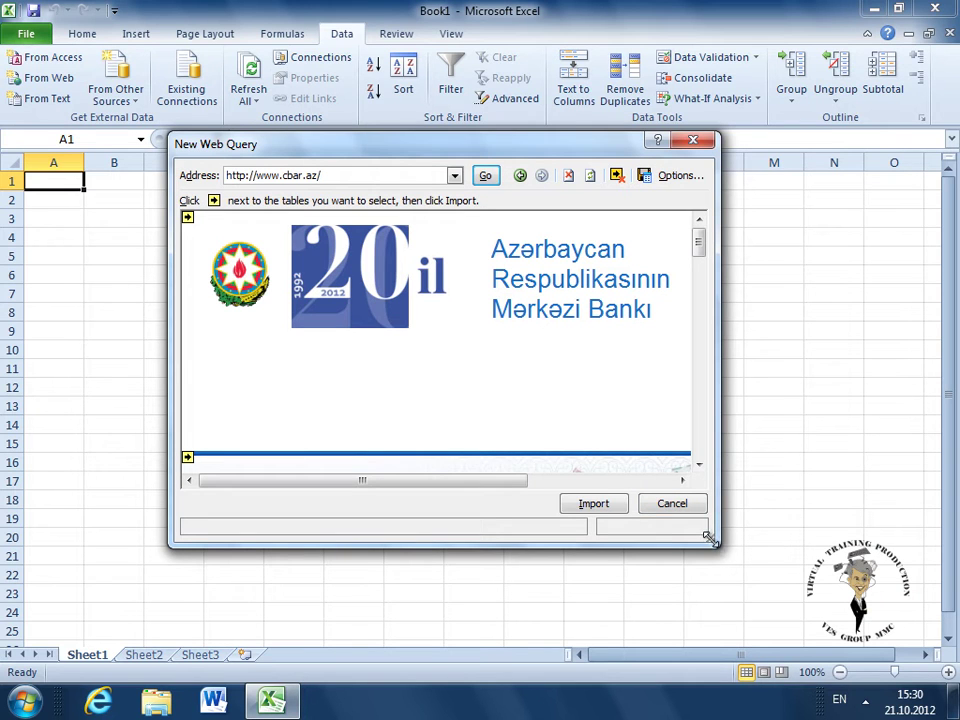
Enlarge the query window to full screen and expand the AZN məzənnəsi rates panel.
drag(716, 546, 900, 657)
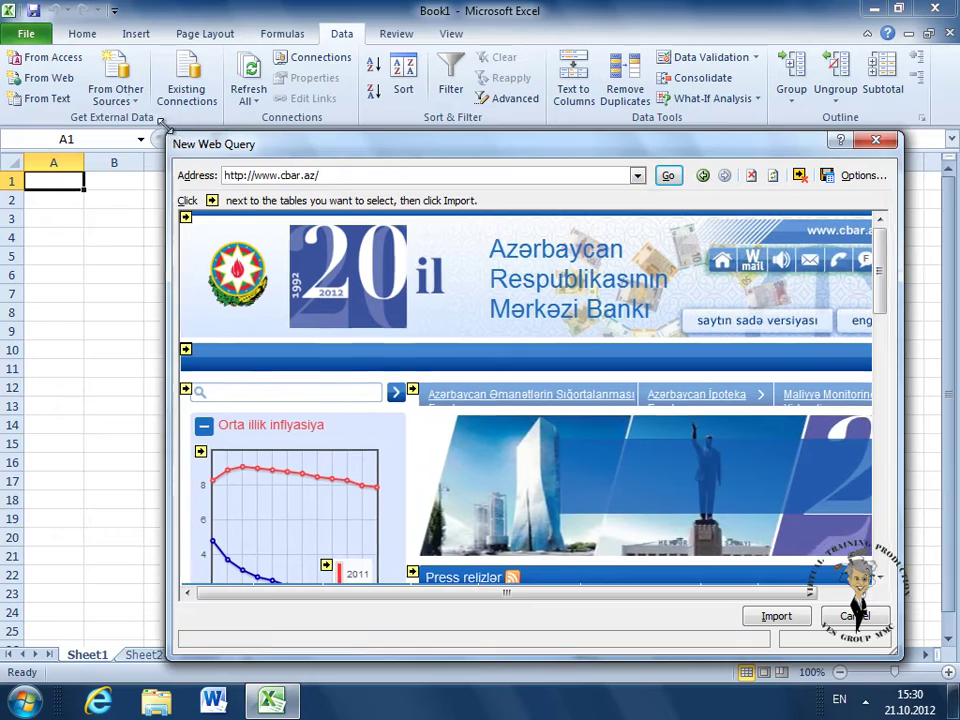
drag(168, 133, 1, 1)
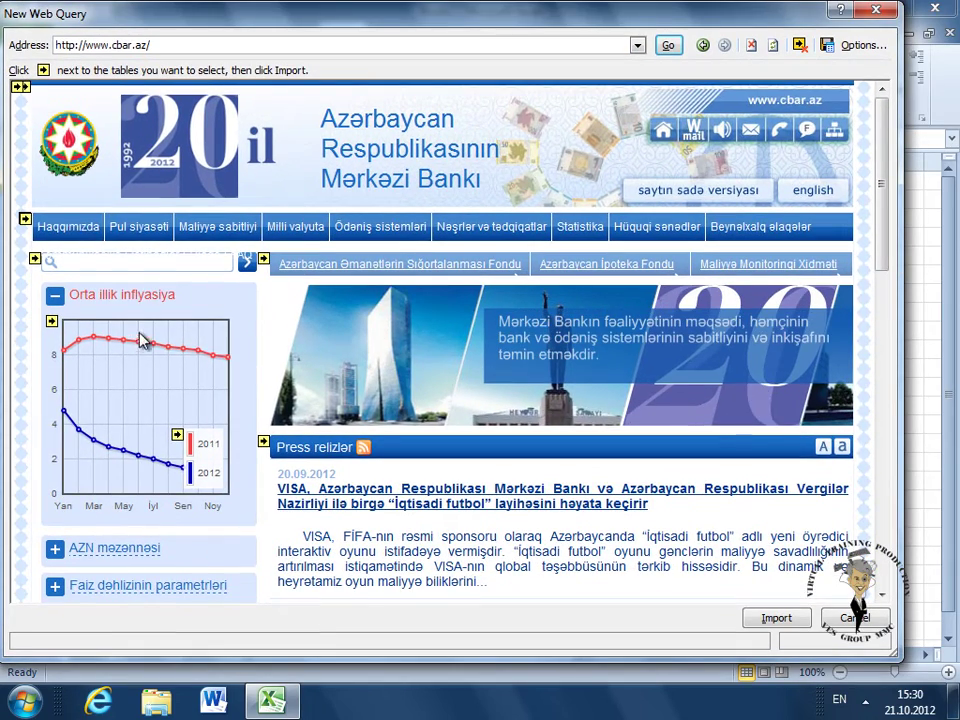
scroll(143, 363, down, 3)
scroll(143, 363, down, 1)
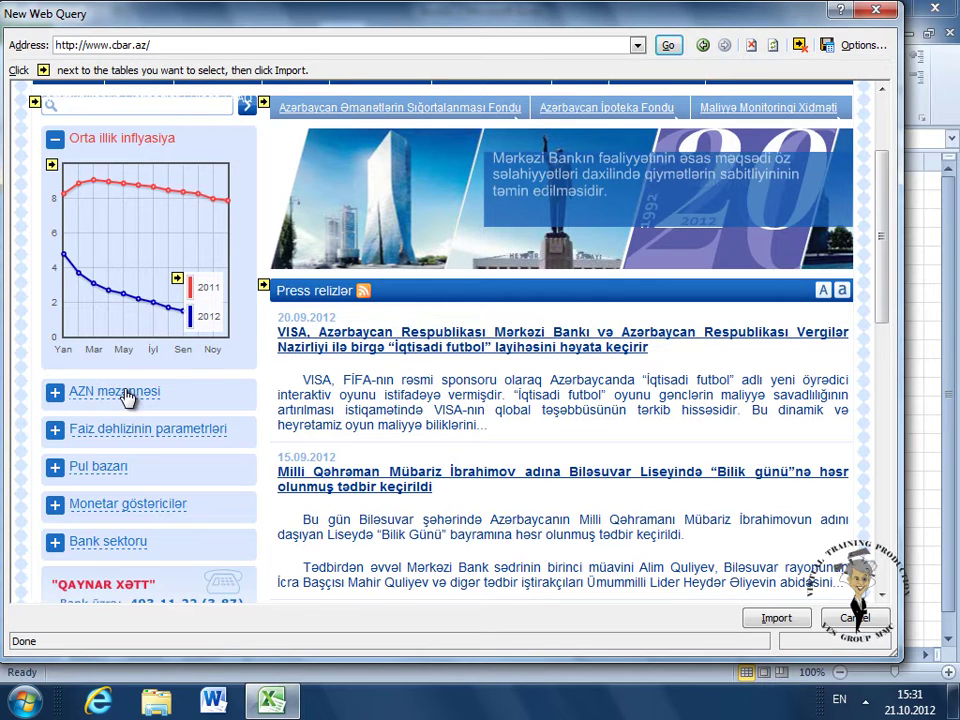
click(114, 392)
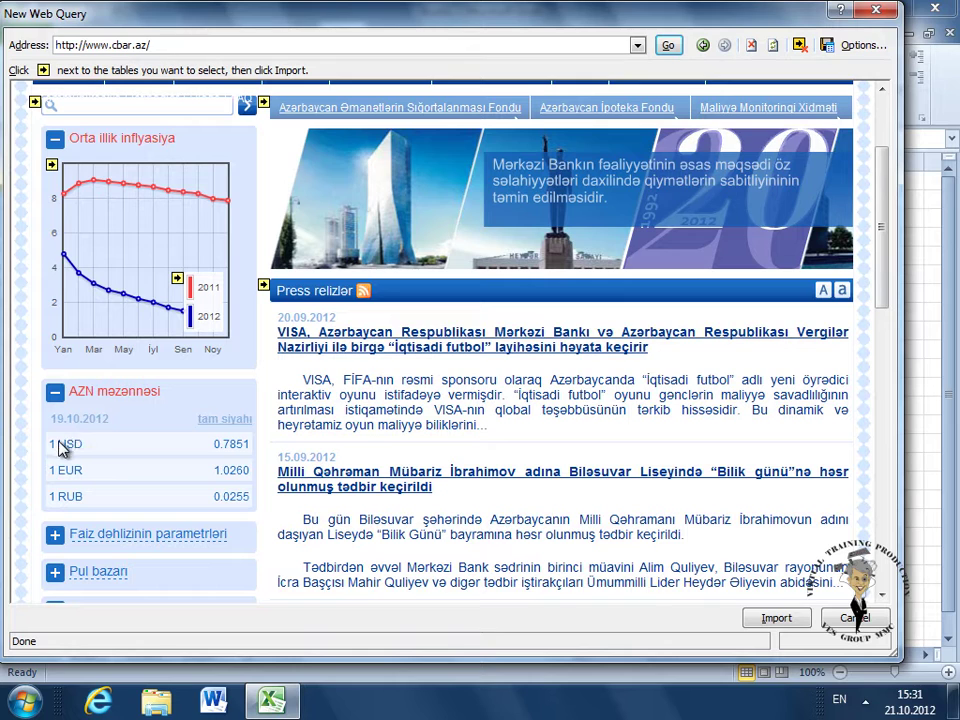
Open the full AZN rates list and mark its rates table for import.
click(228, 425)
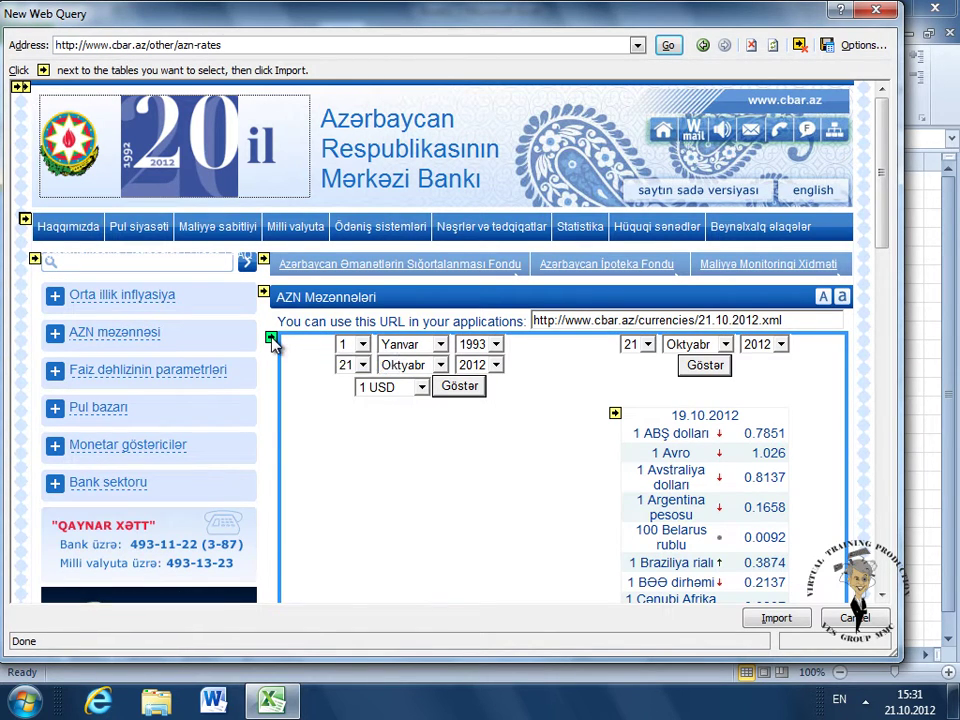
click(272, 339)
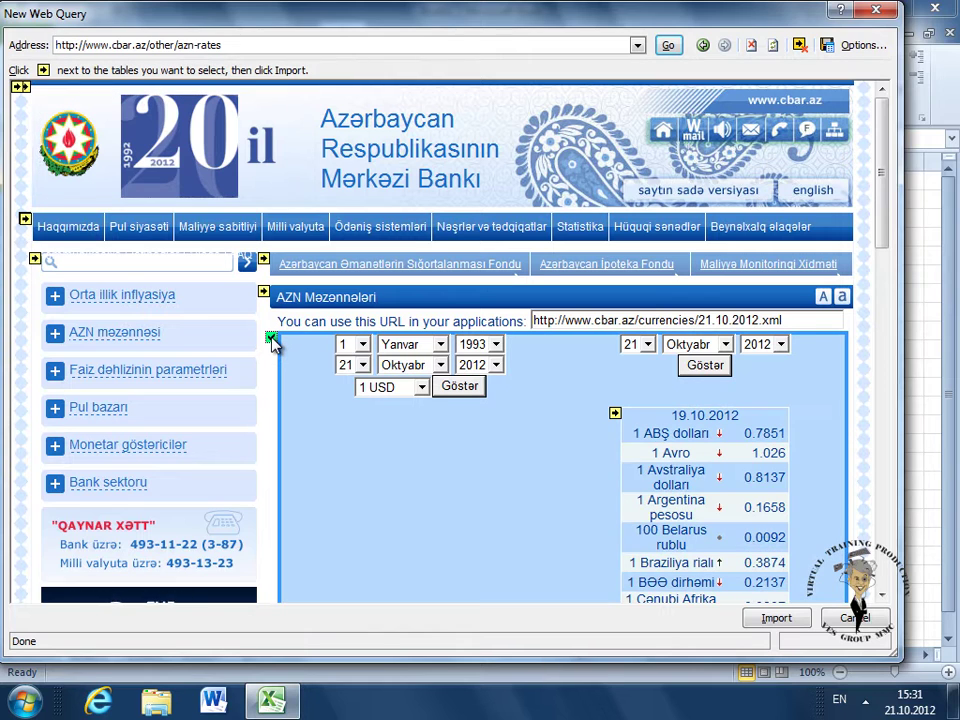
Start the import and set the destination to cell E9 on the existing Sheet1.
click(776, 619)
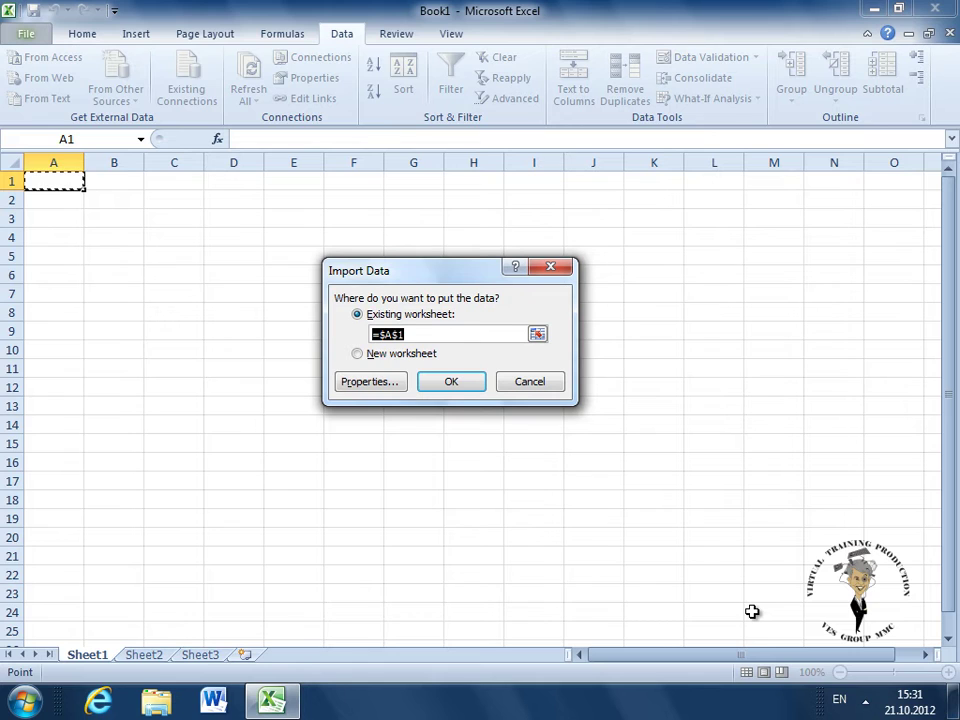
click(537, 336)
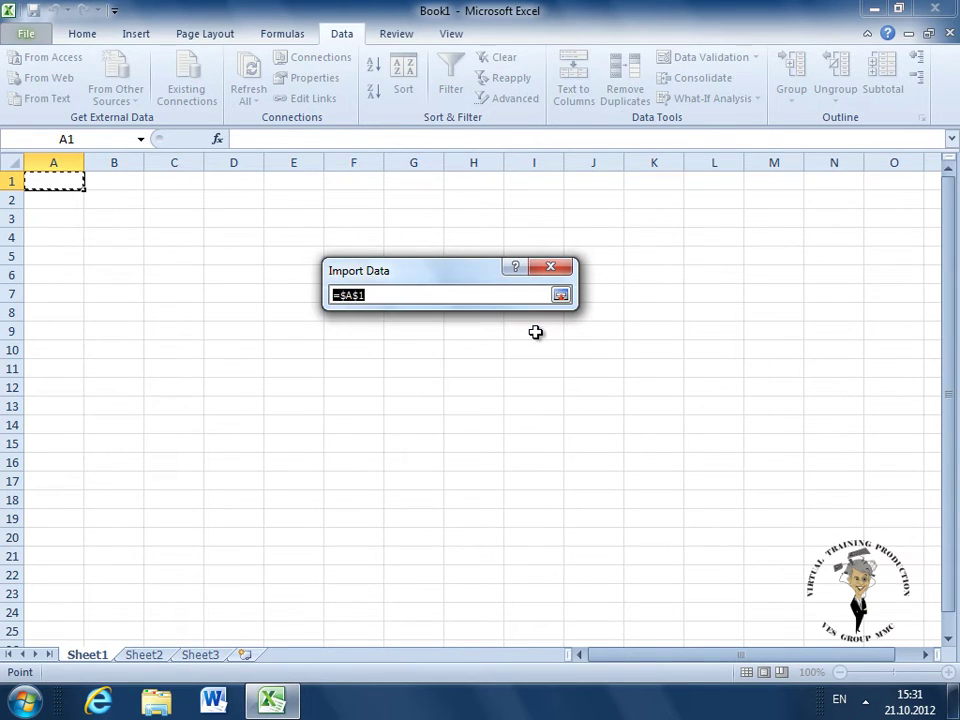
click(294, 335)
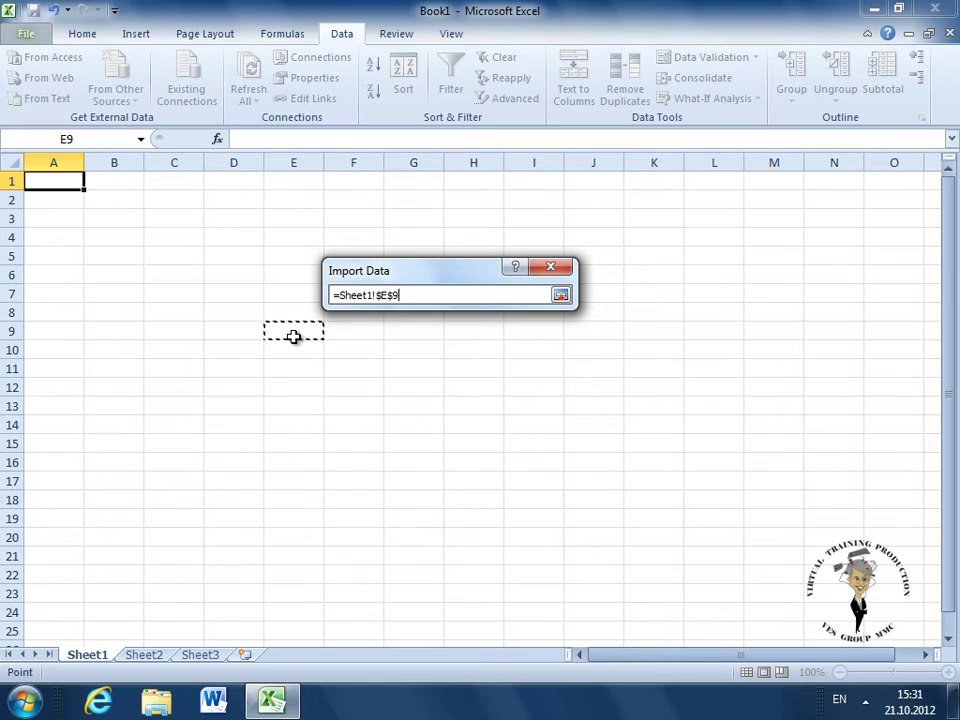
click(561, 296)
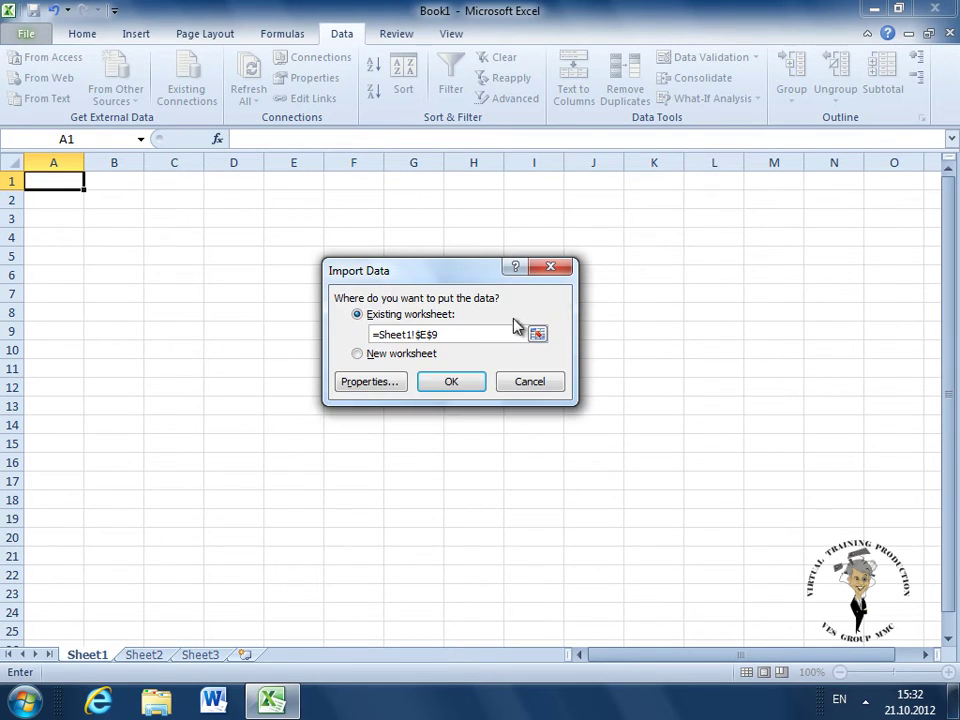
Confirm the import so the 19.10.2012 cbar.az rates table loads at E9.
click(458, 385)
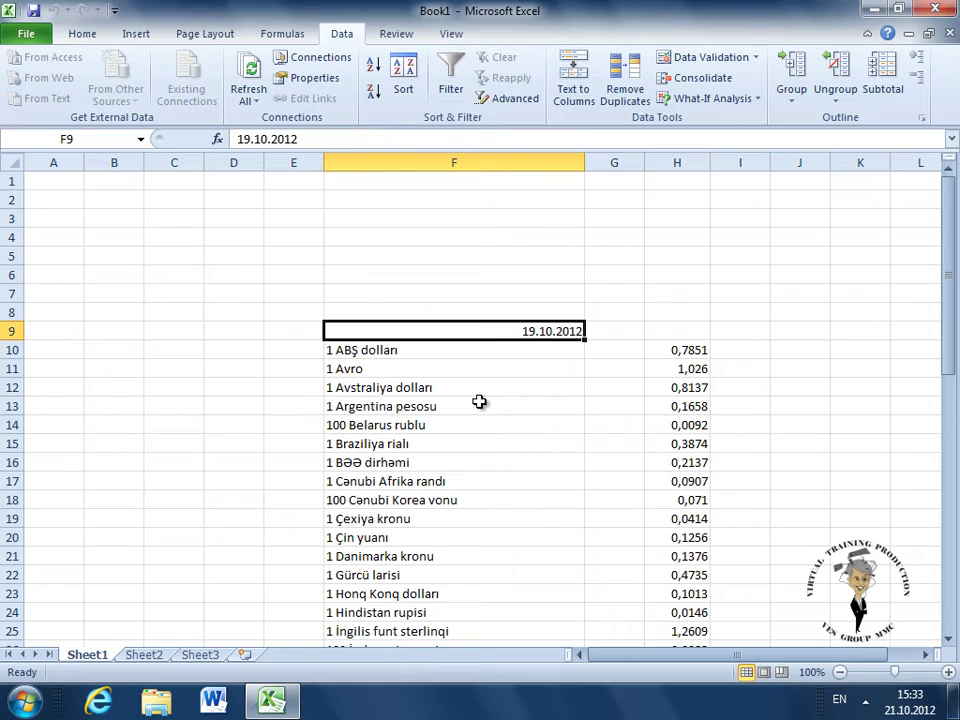
Set the azn-rates range to refresh every 2 minutes and when the file opens.
click(316, 86)
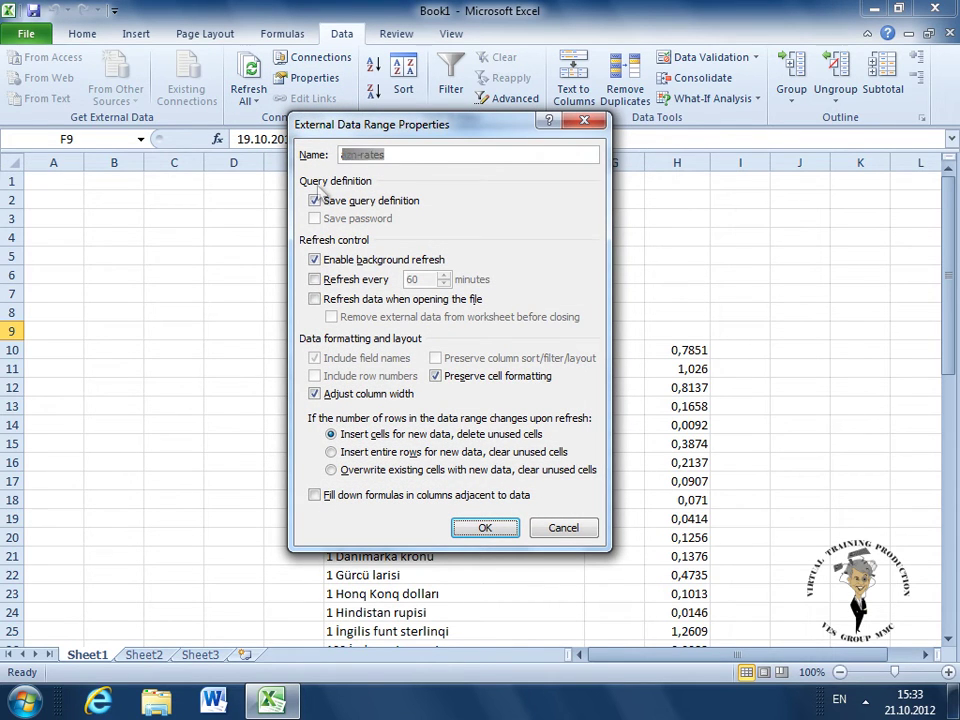
double_click(362, 154)
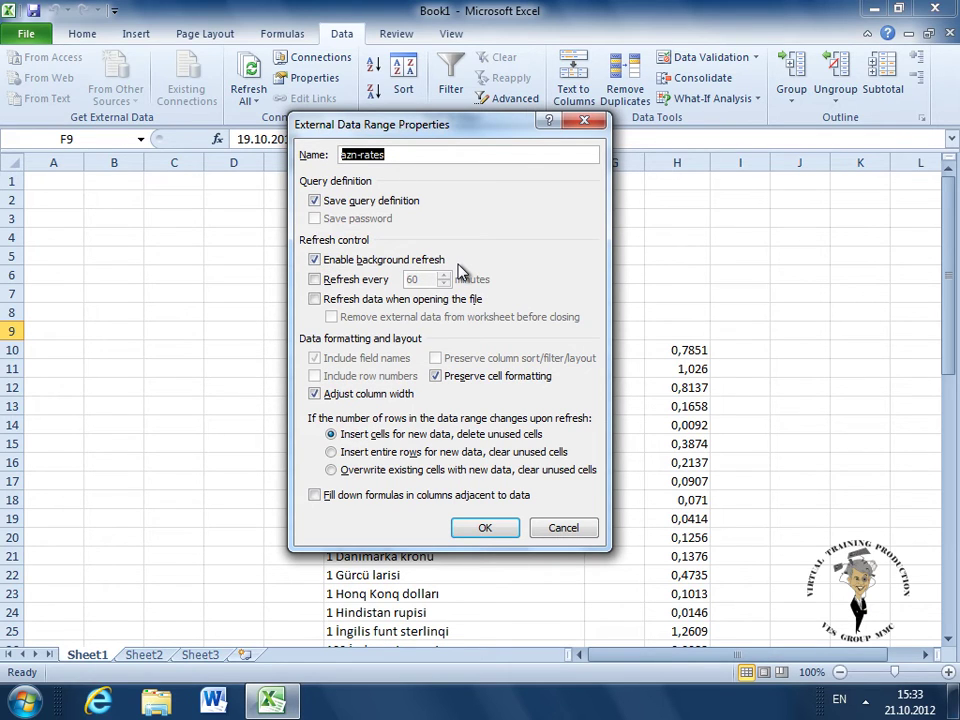
click(315, 279)
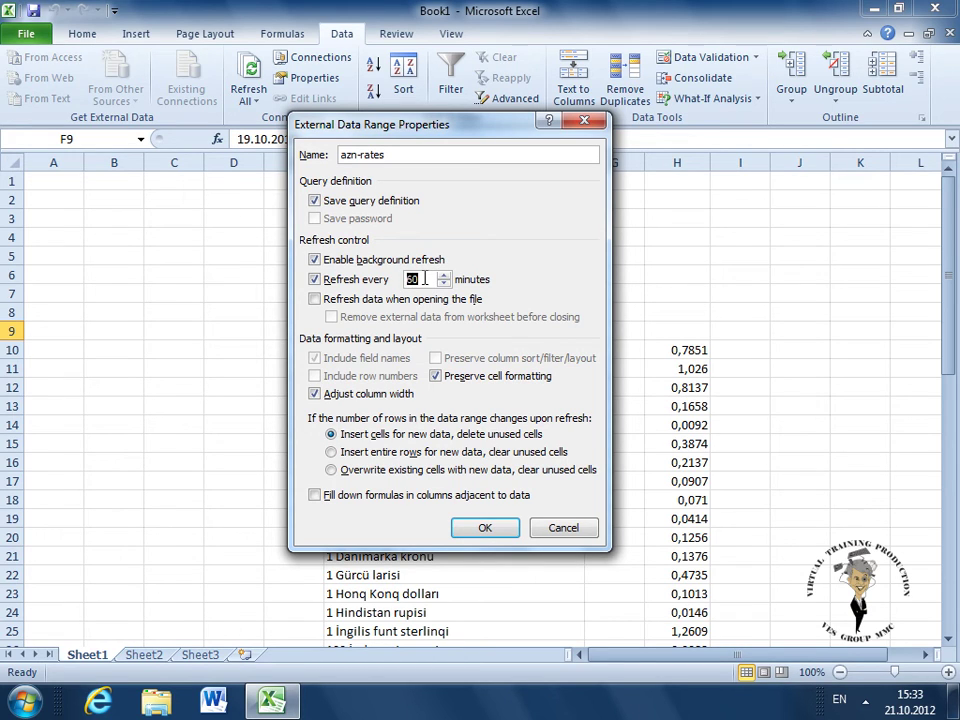
text(2)
click(313, 300)
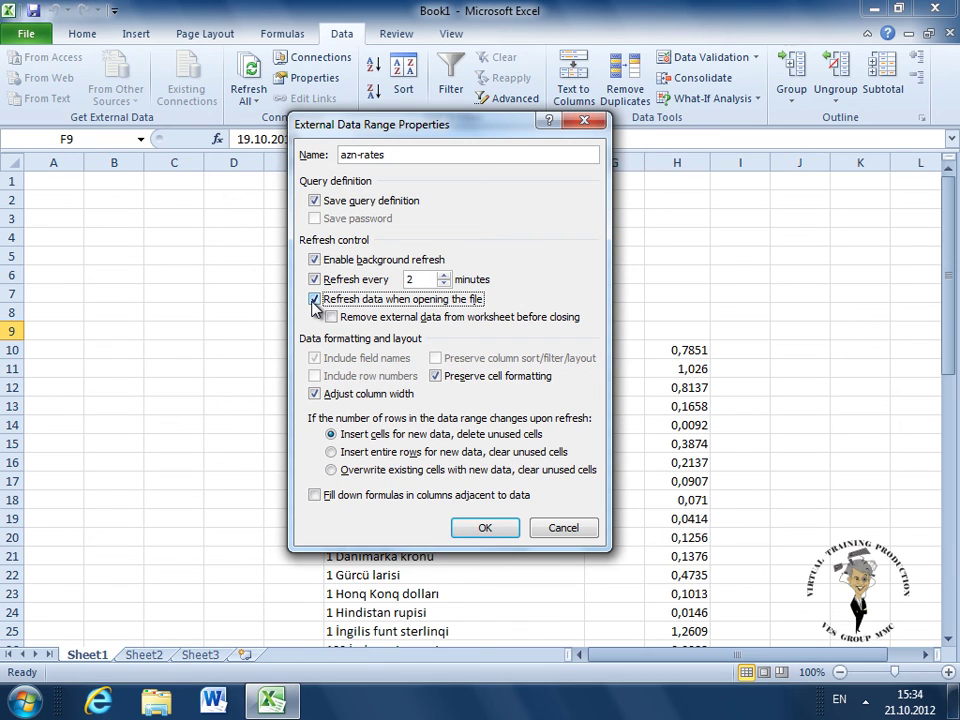
Confirm the 2-minute and on-open refresh settings, then refresh the rates table immediately.
click(484, 525)
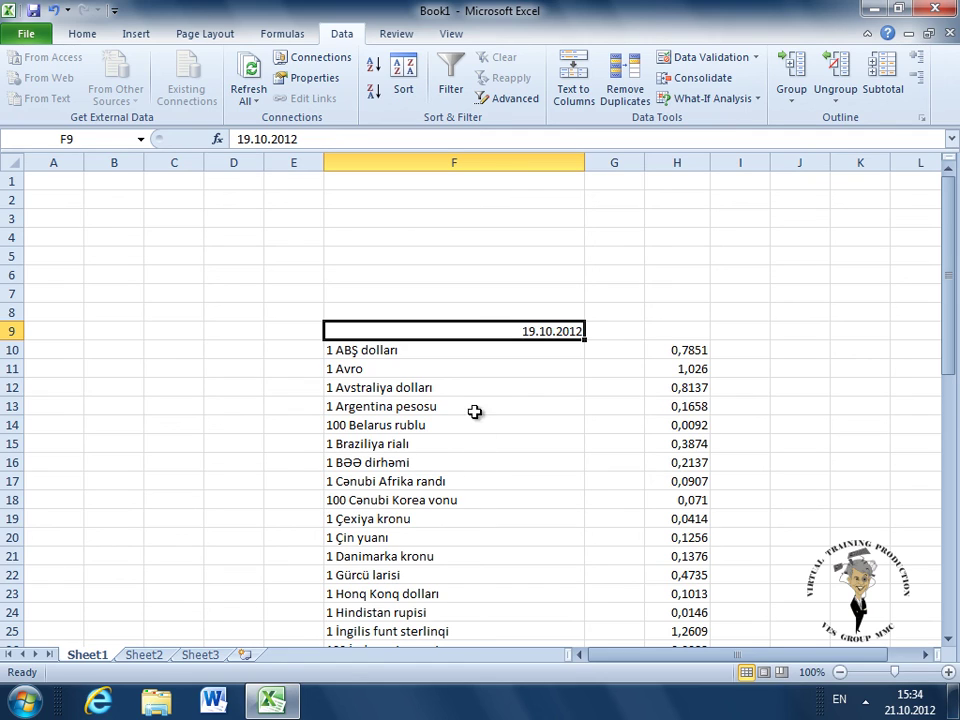
click(466, 385)
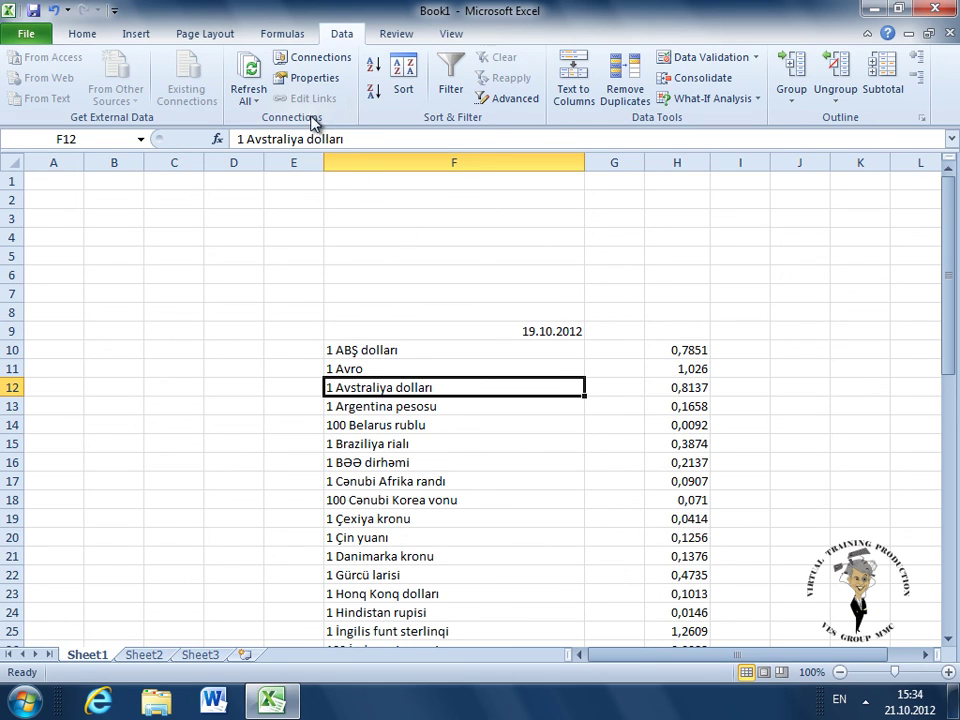
click(248, 70)
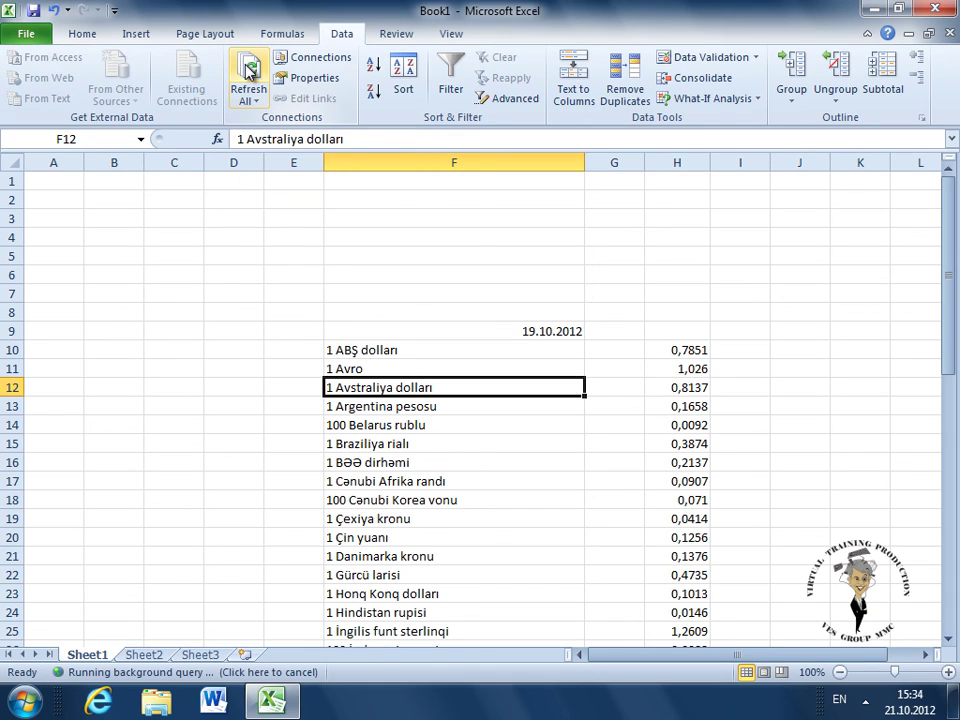